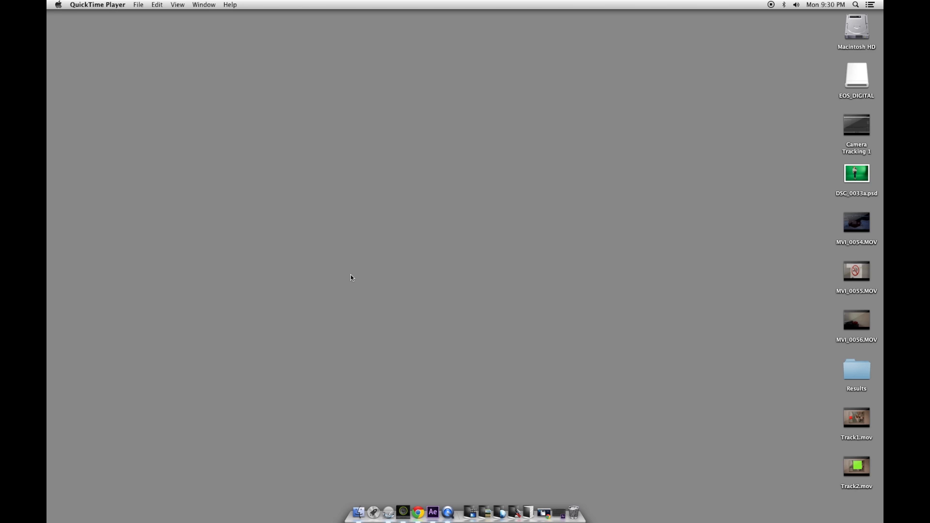
Import the MVI_0054.MOV clip into the After Effects project
left_click(559, 513)
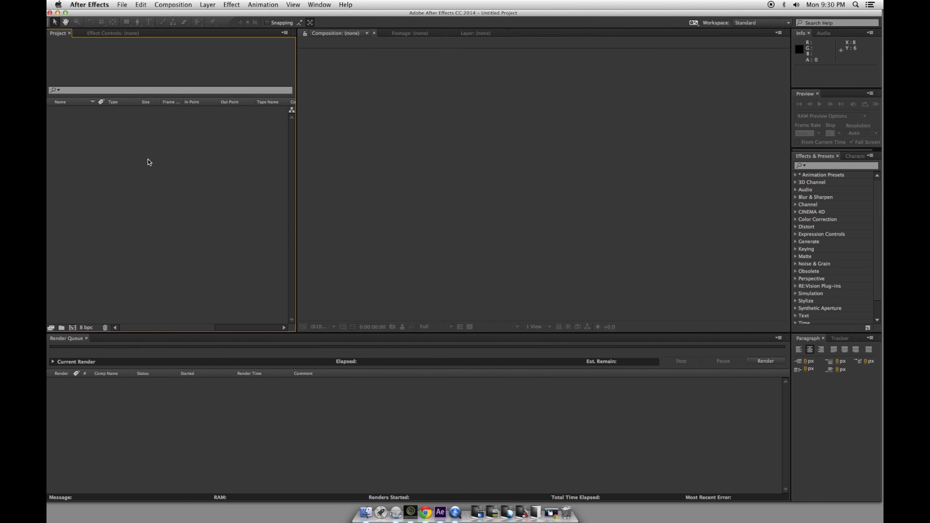
double_click(147, 158)
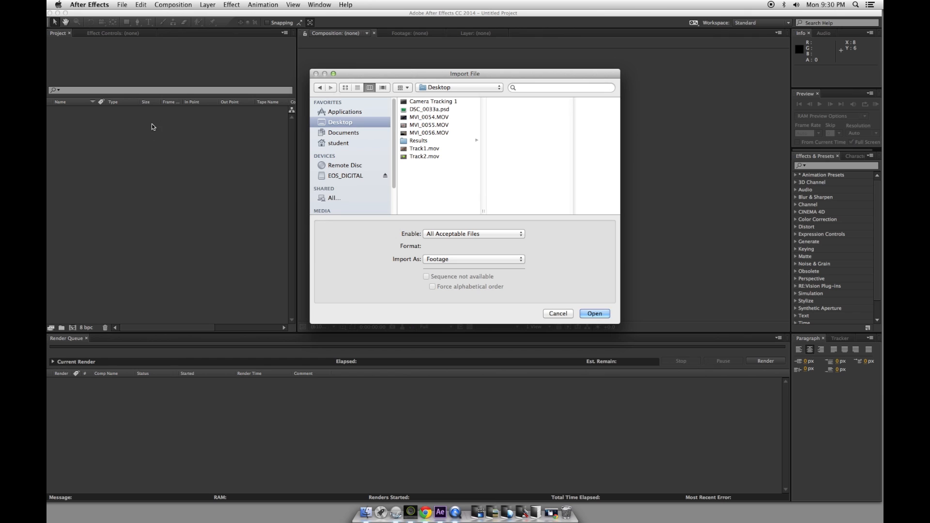
left_click(439, 119)
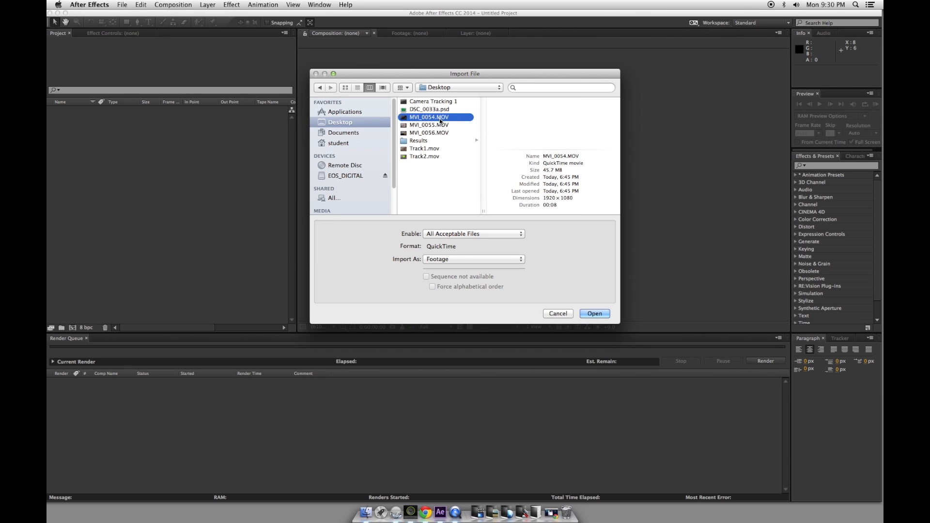
left_click(595, 314)
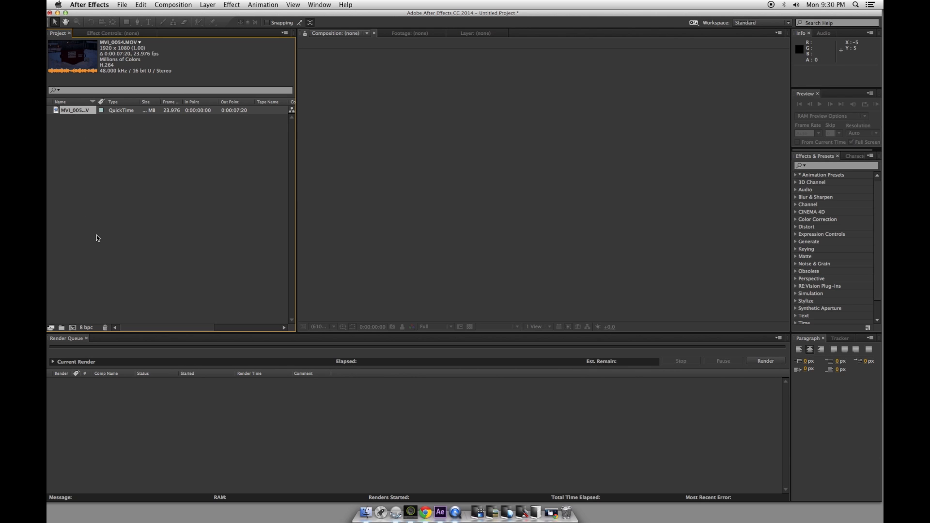
Change the project colour depth from 8 to 16 bits per channel
left_click(91, 328)
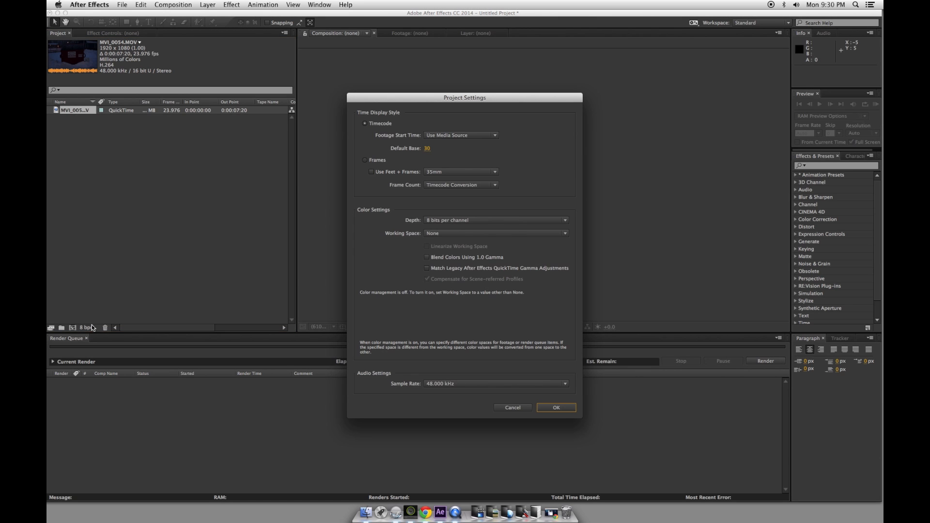
left_click(491, 219)
left_click(487, 236)
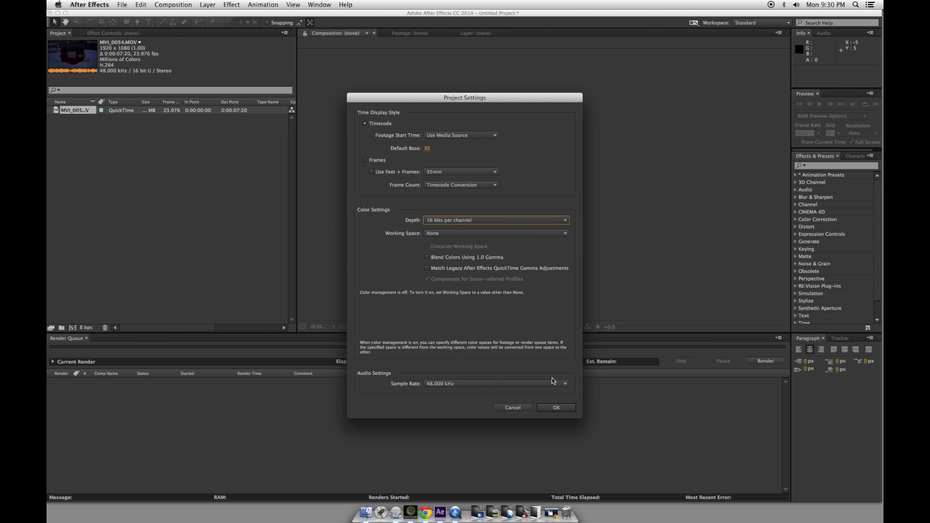
left_click(556, 408)
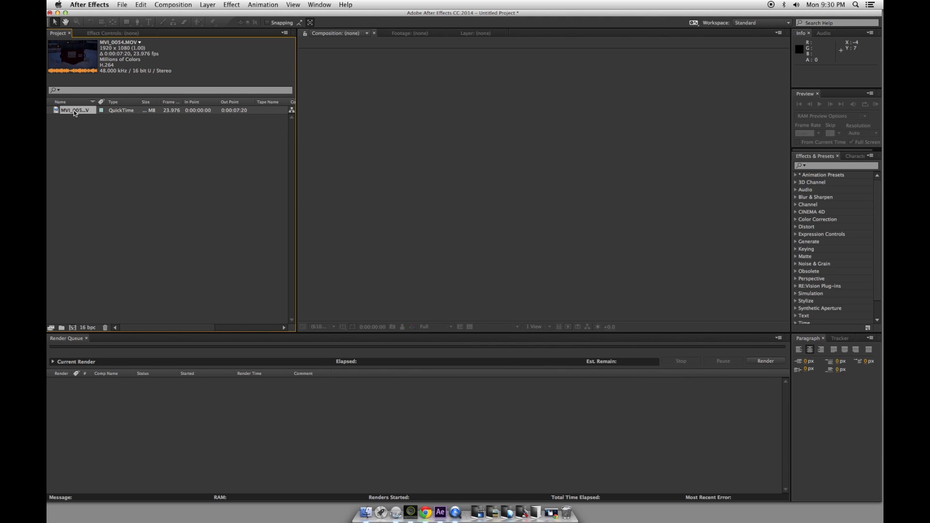
Drop MVI_0054.MOV onto the new-composition button to create the MVI_0054 comp
left_click_drag(75, 113, 73, 329)
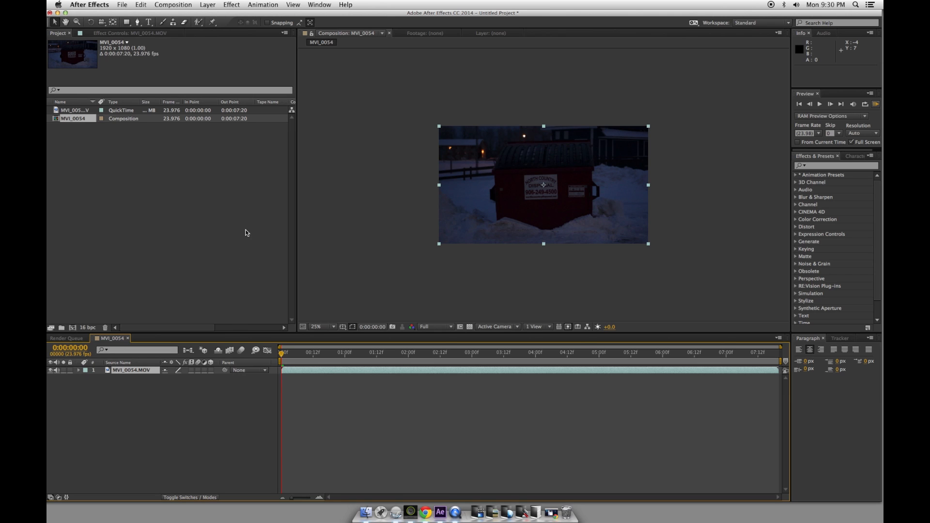
Track the footage layer in mocha AE as a new project, overwriting the existing MVI_0054.mocha
left_click(269, 5)
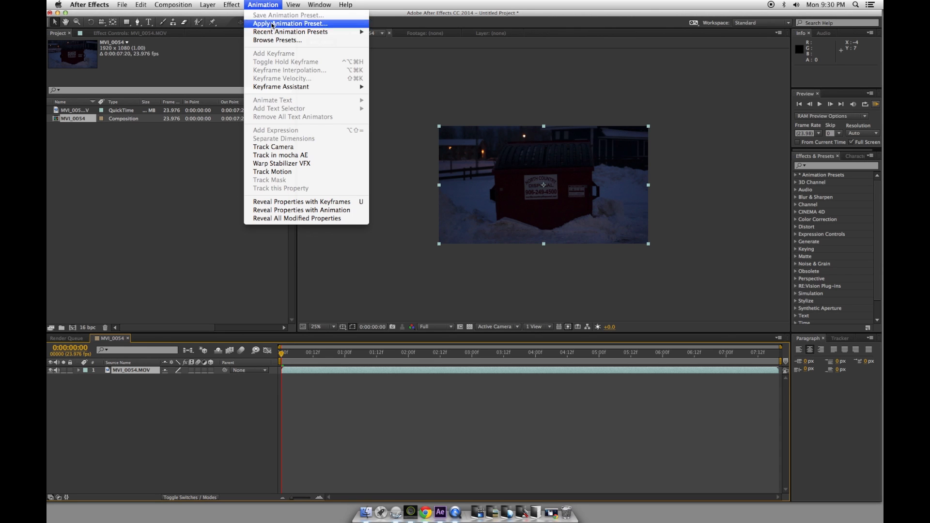
left_click(330, 155)
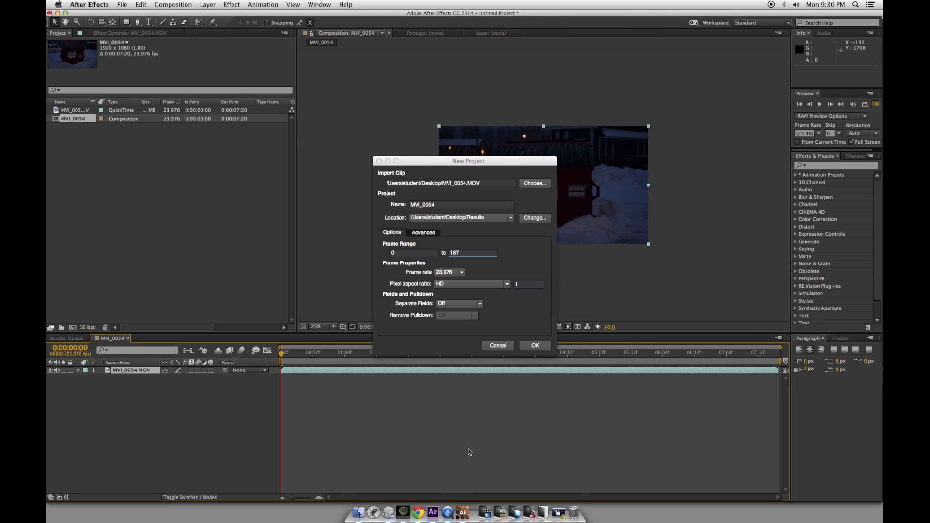
left_click(542, 348)
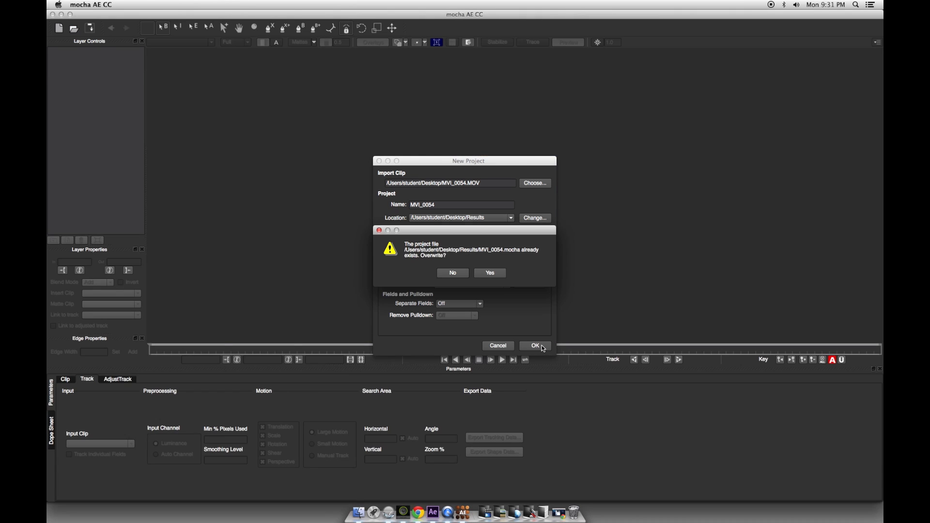
left_click(491, 274)
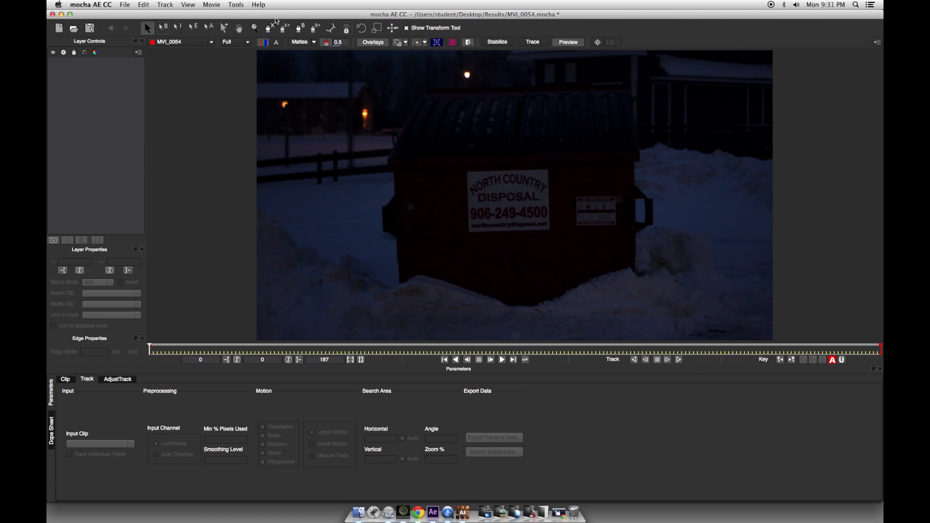
Draw a closed four-corner X-spline around the NORTH COUNTRY DISPOSAL sign and enable Perspective motion
left_click(270, 30)
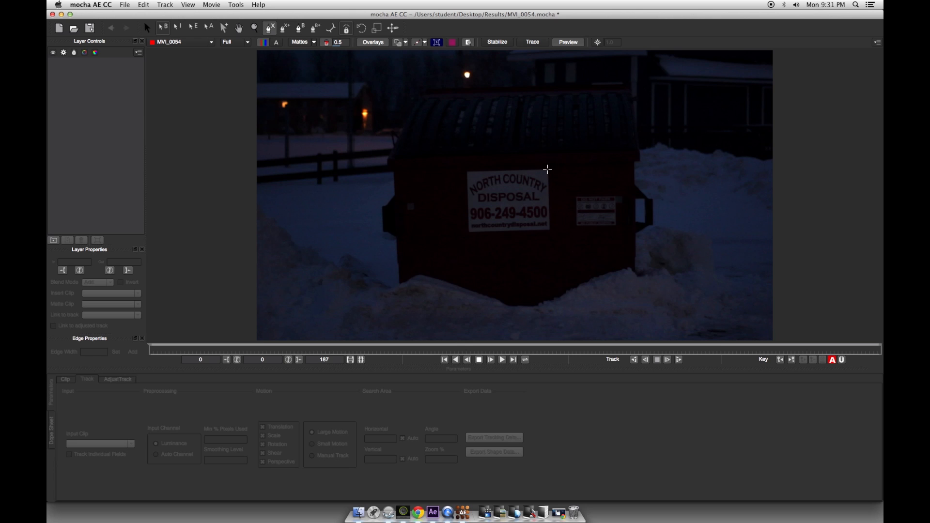
left_click(547, 169)
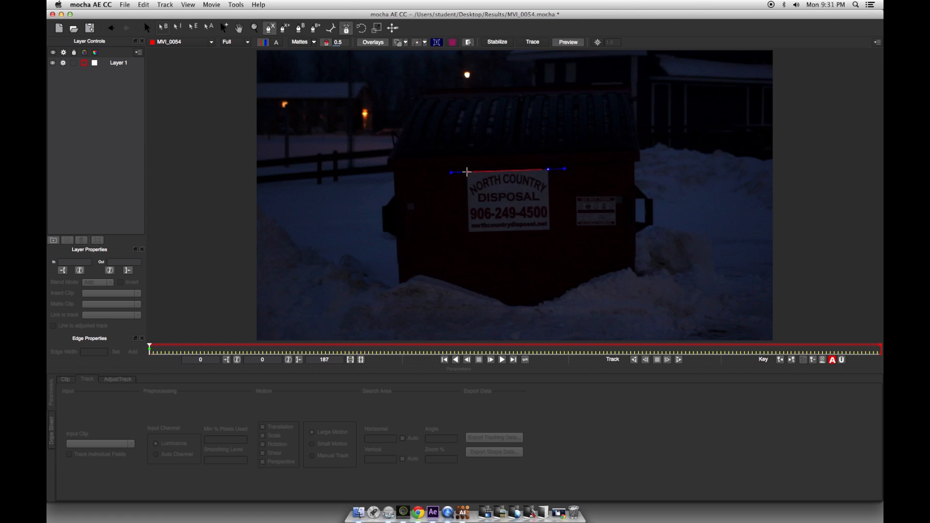
left_click(466, 172)
left_click(468, 231)
left_click(551, 230)
left_click(548, 169)
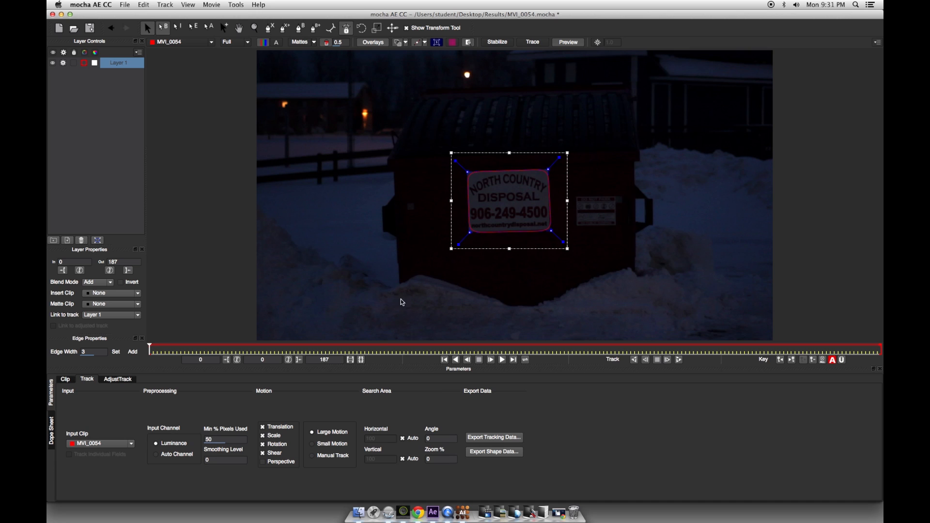
left_click(264, 463)
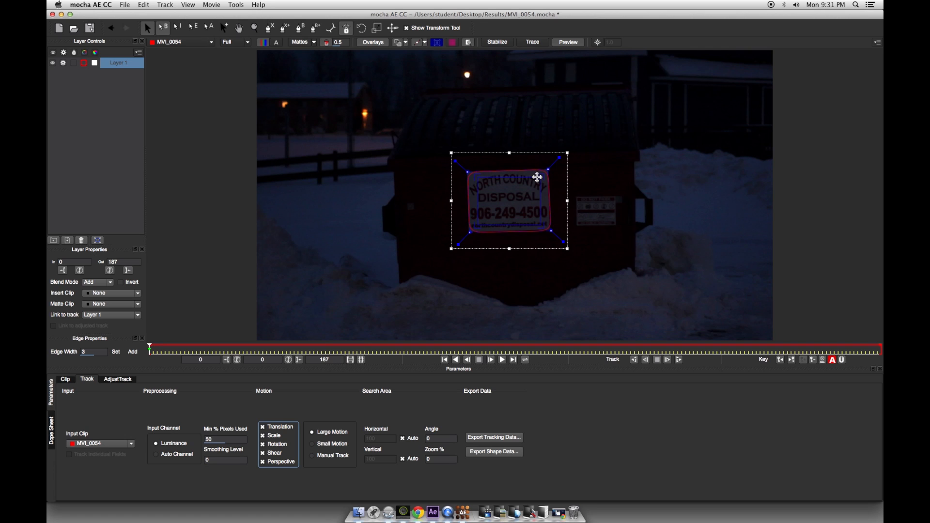
Turn on the surface grid and drag its four corners onto the dumpster front in perspective
left_click(453, 44)
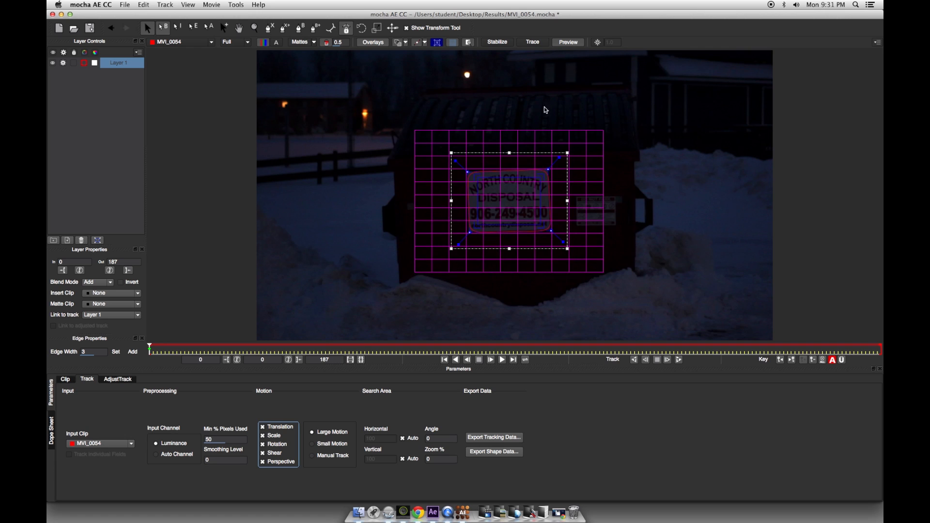
left_click_drag(539, 180, 545, 168)
left_click_drag(481, 180, 470, 174)
left_click_drag(477, 226, 467, 233)
left_click_drag(535, 227, 547, 230)
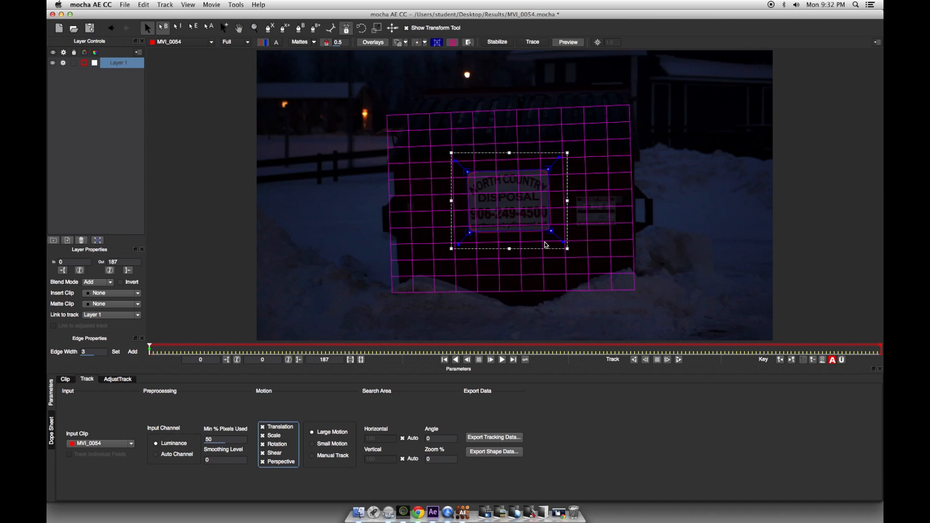
Track Layer 1 forwards until it reaches frame 187
left_click(678, 361)
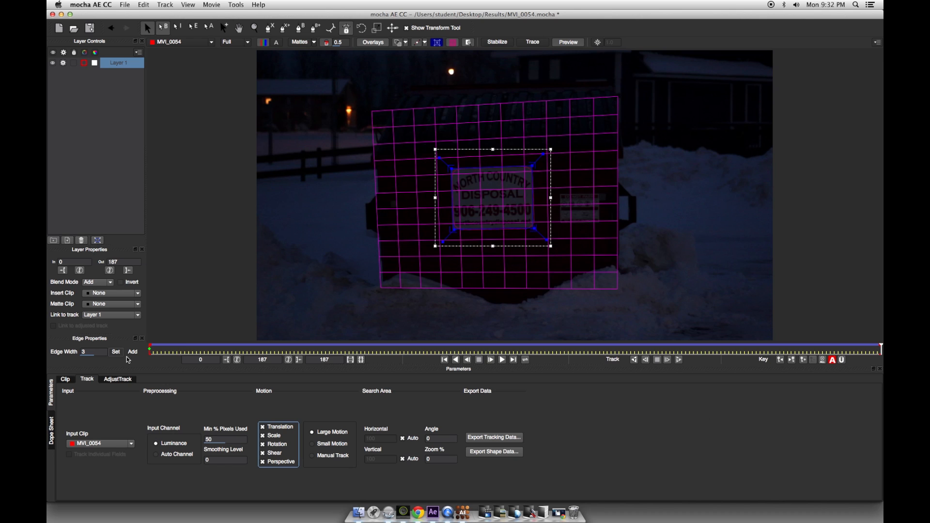
Return to the first frame and stretch the surface out to the image corners
left_click(182, 351)
left_click_drag(184, 350, 145, 352)
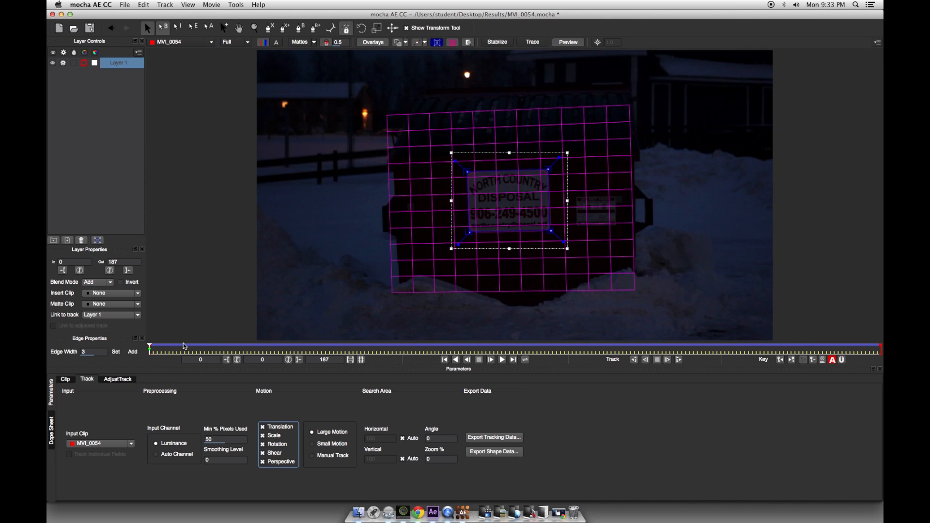
left_click(98, 241)
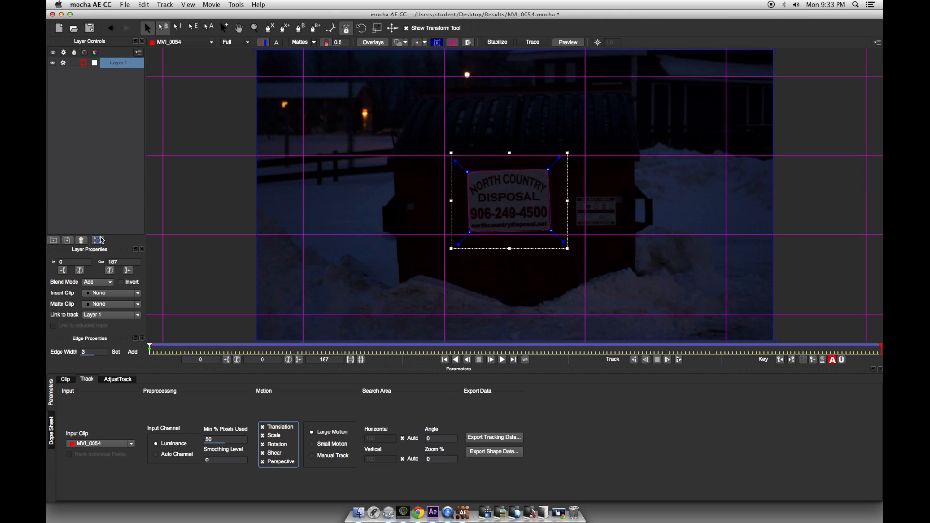
Copy Layer 1's tracking data as After Effects Corner Pin (with motion blur) and return to After Effects
left_click(517, 441)
left_click(504, 248)
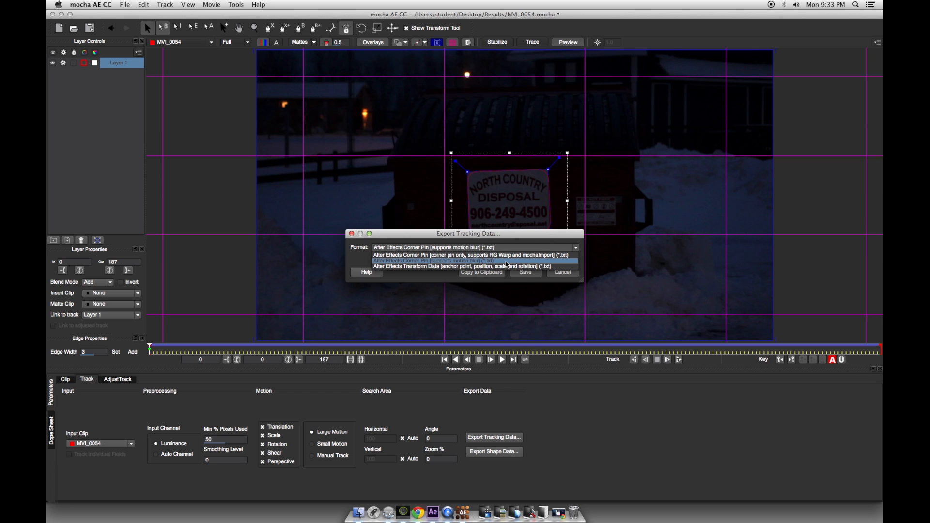
left_click(507, 263)
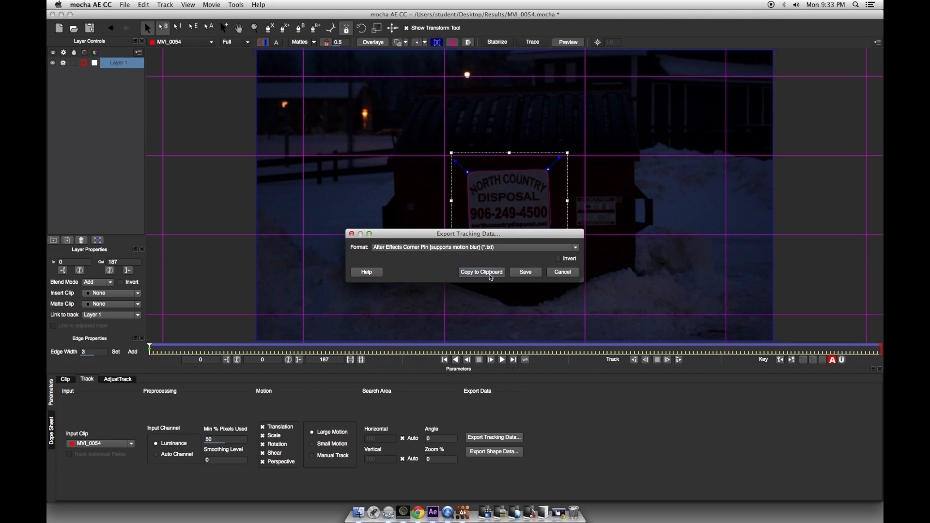
left_click(491, 276)
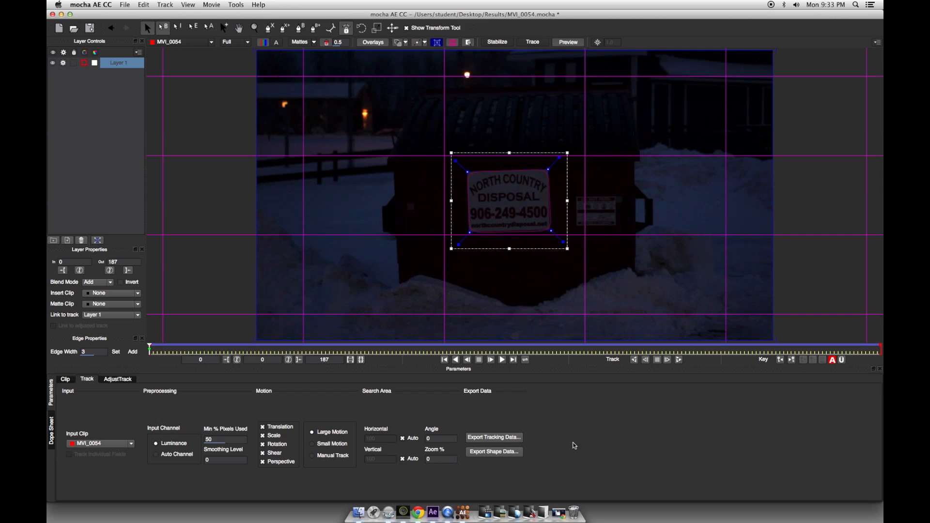
left_click(434, 513)
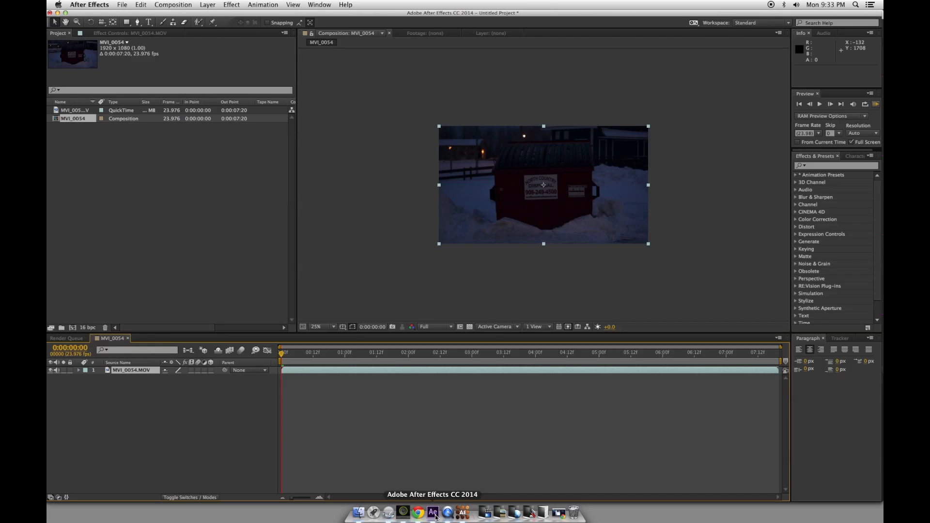
Add a paragraph text layer reading 'Look out world, here's some text!' near the top of the footage
left_click(231, 444)
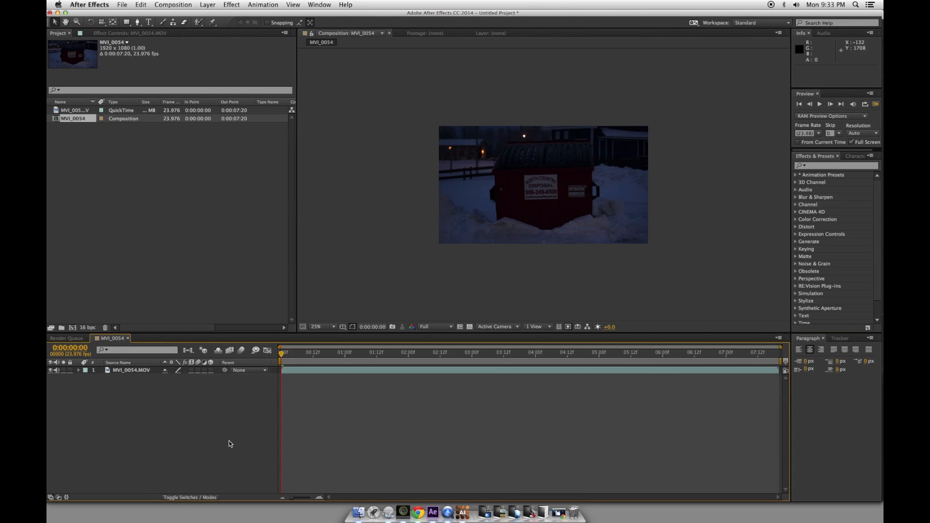
left_click(149, 23)
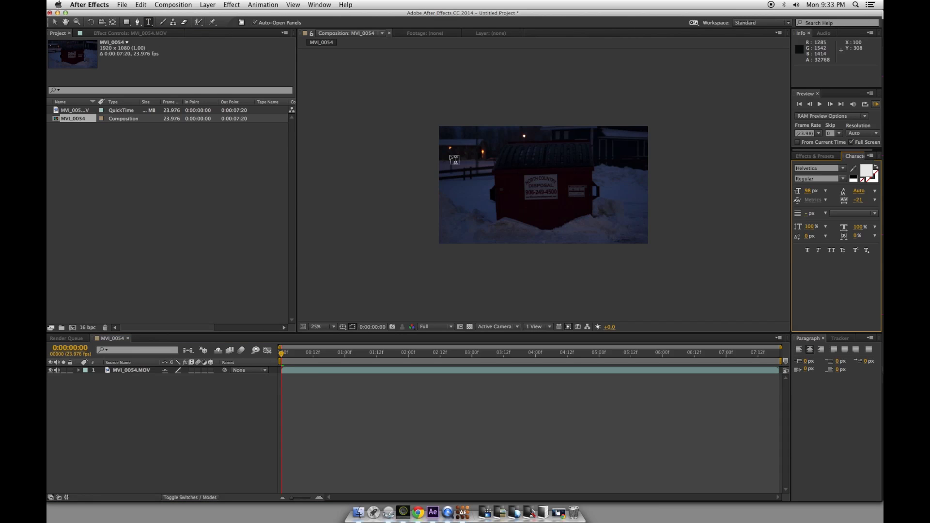
left_click_drag(442, 132, 537, 161)
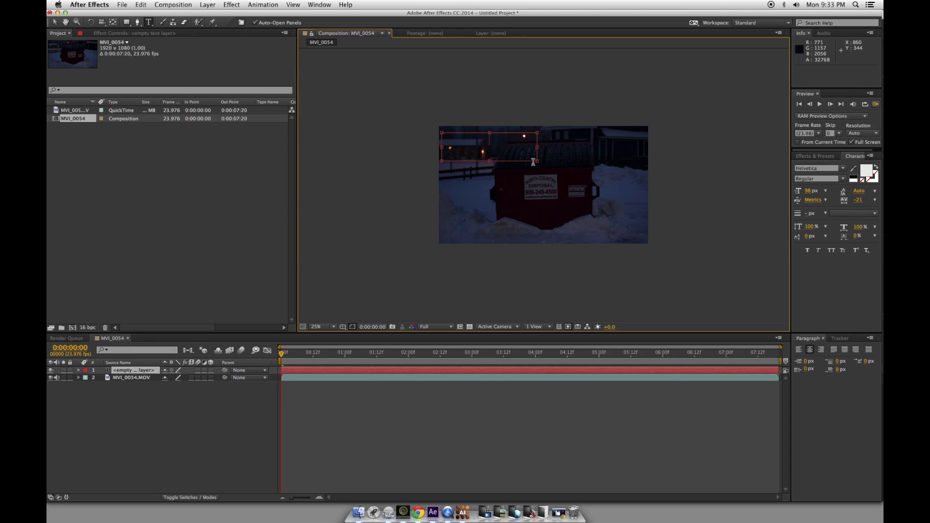
type("Look out world,")
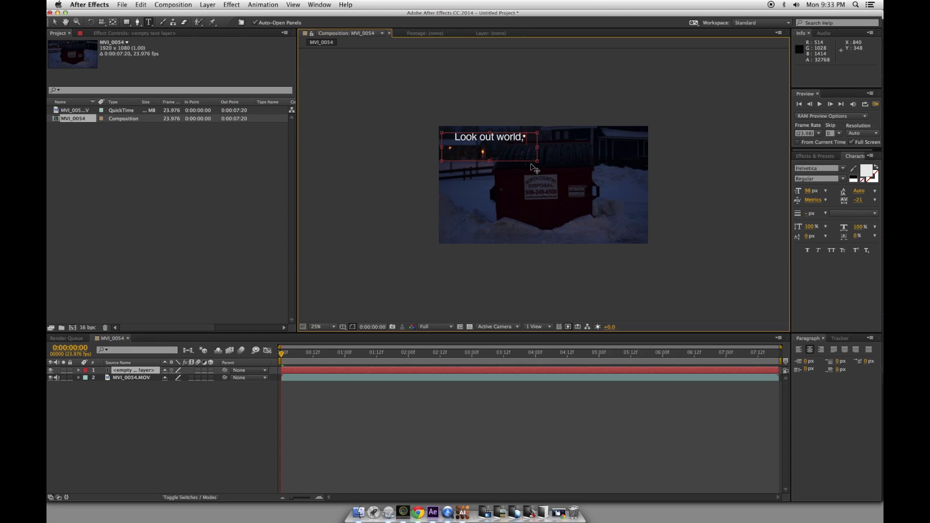
type(" here's some text")
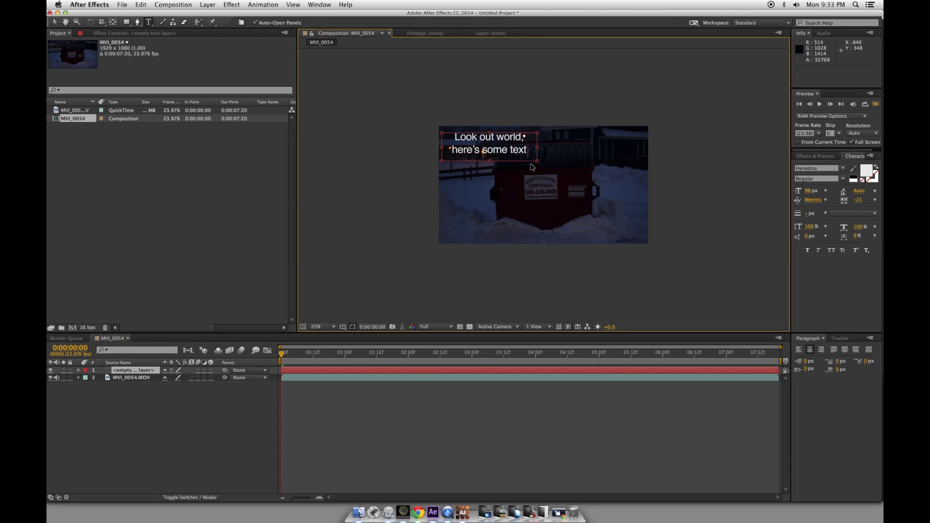
type("!")
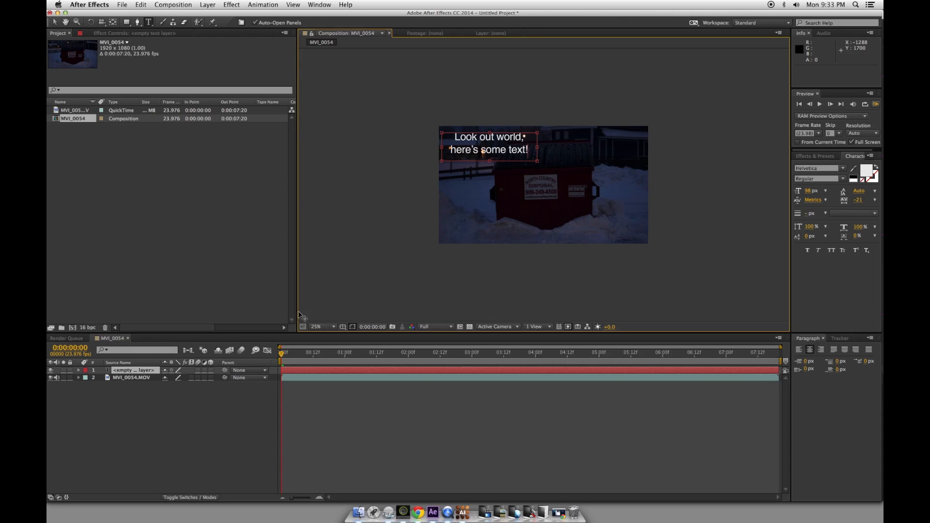
left_click(179, 439)
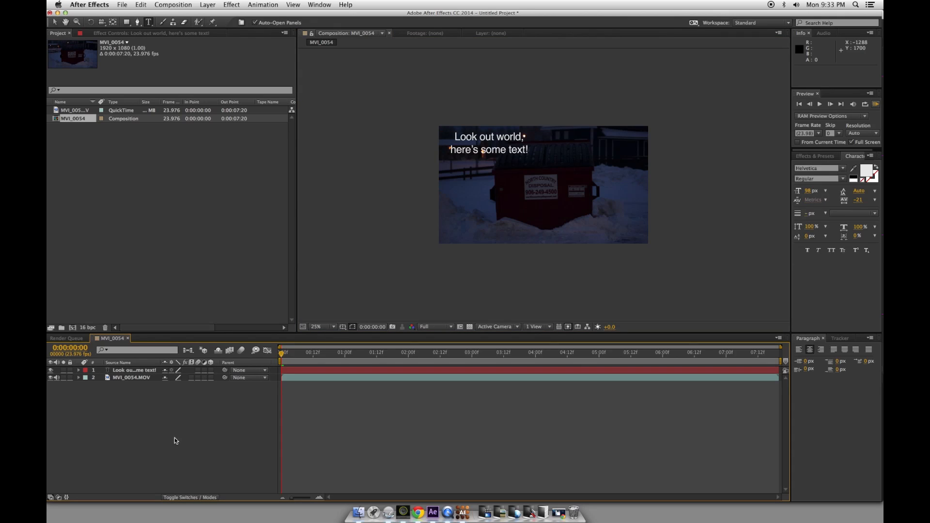
left_click(819, 156)
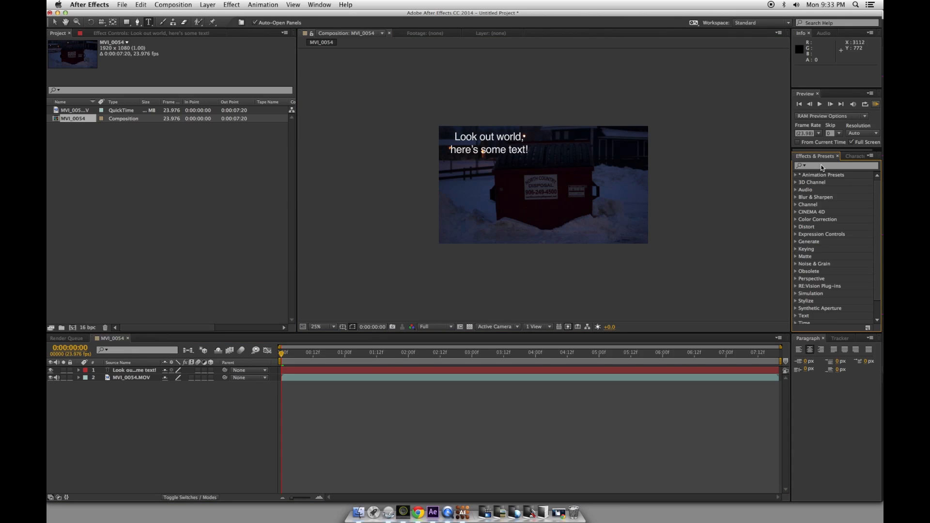
Search effects for 'Corne' and drag Distort > Corner Pin onto the text layer
left_click(822, 166)
type("Corner")
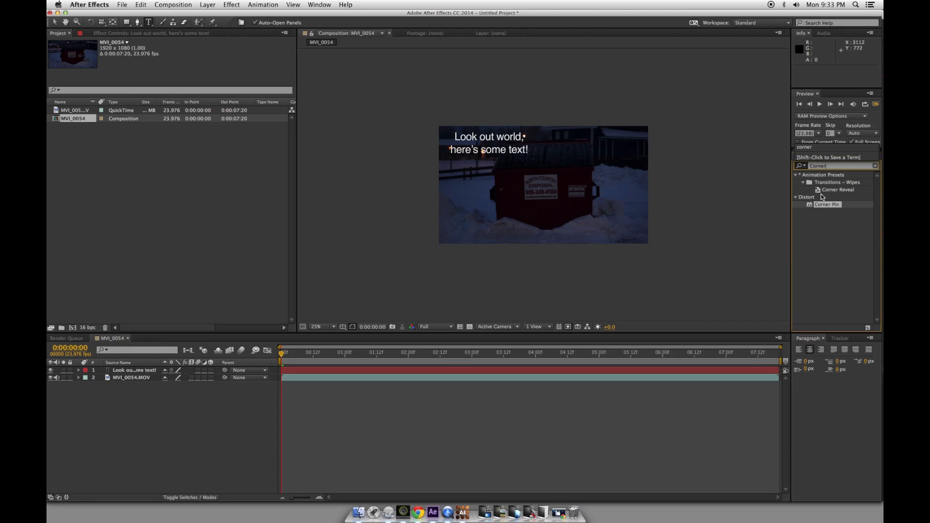
left_click_drag(827, 210, 491, 150)
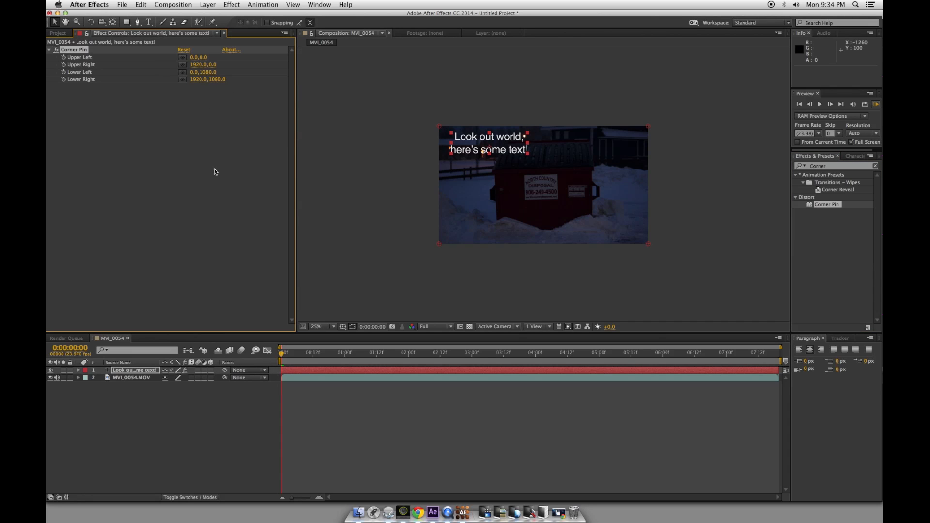
Pre-compose the text layer into a new composition named Text2, then select the Text2 layer
right_click(124, 373)
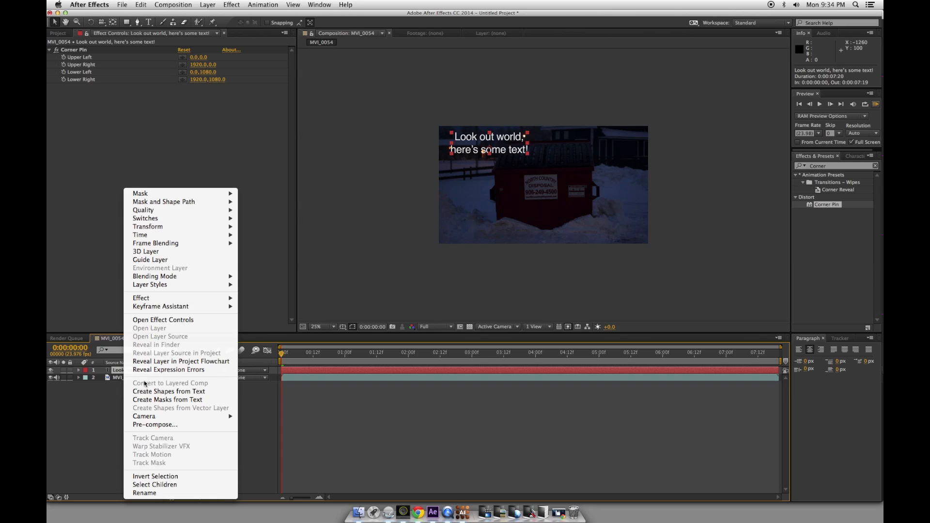
left_click(178, 425)
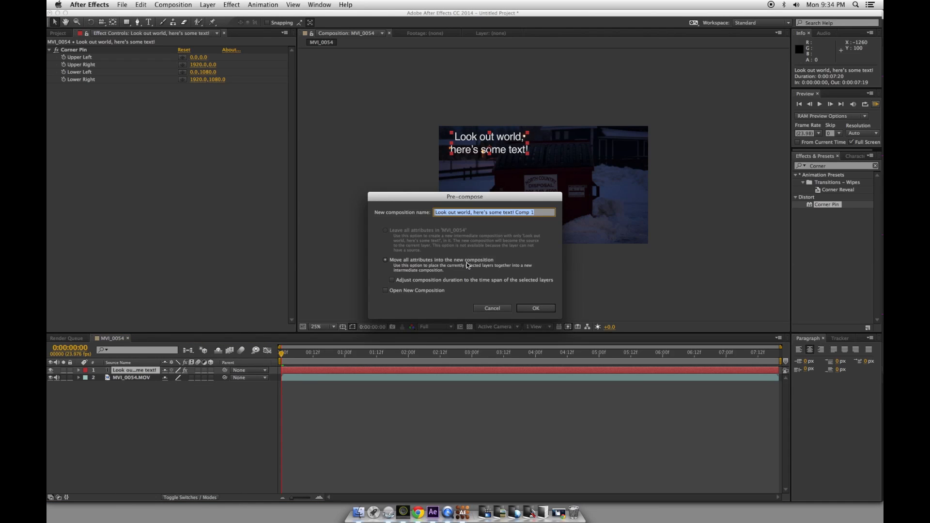
type("Tex")
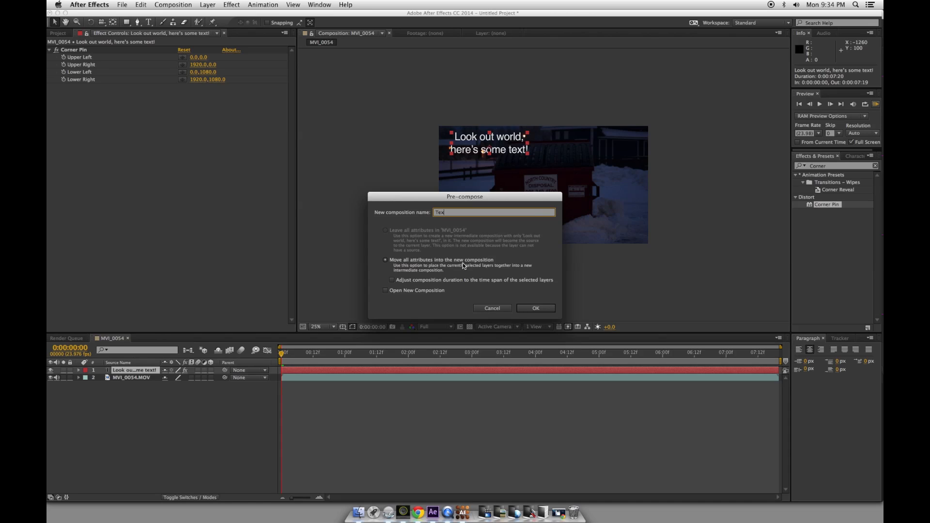
type("t2")
key("Return")
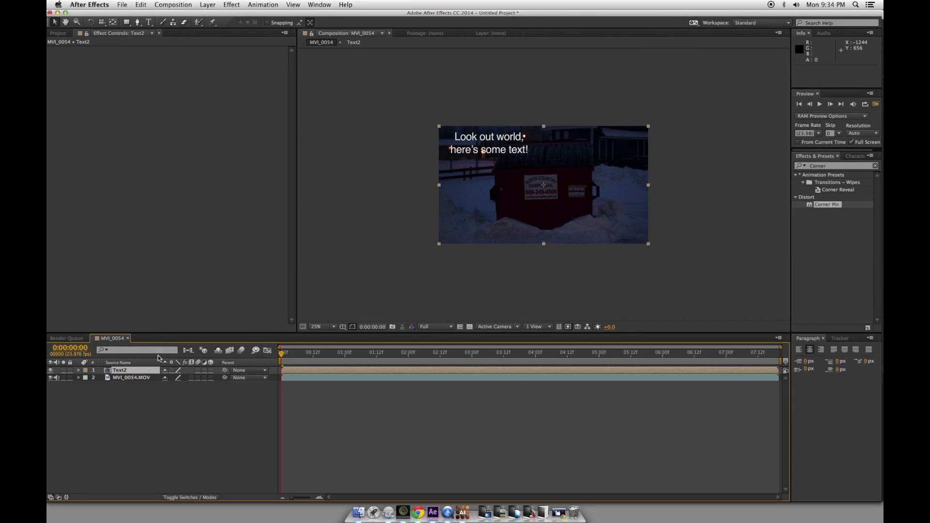
left_click(144, 372)
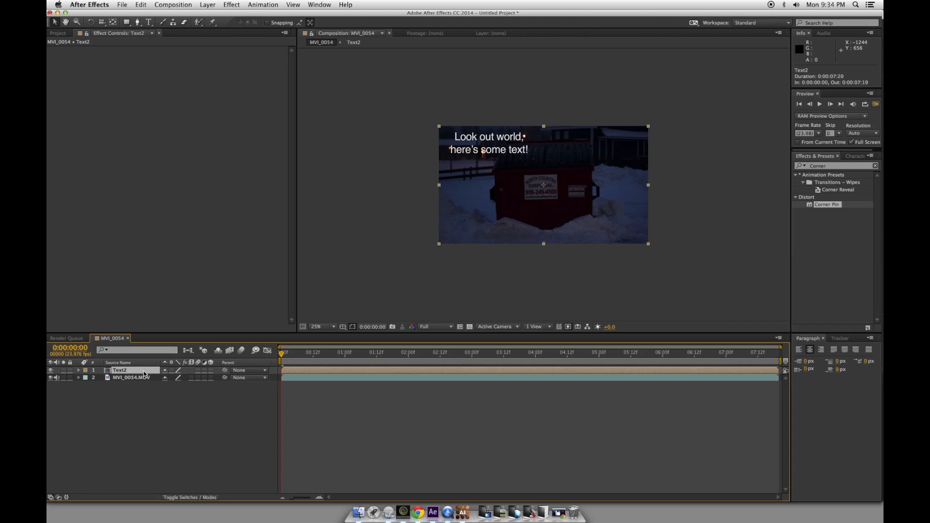
Paste the mocha tracking data onto Text2 as a Corner Pin and RAM-preview the tracked text
left_click(141, 5)
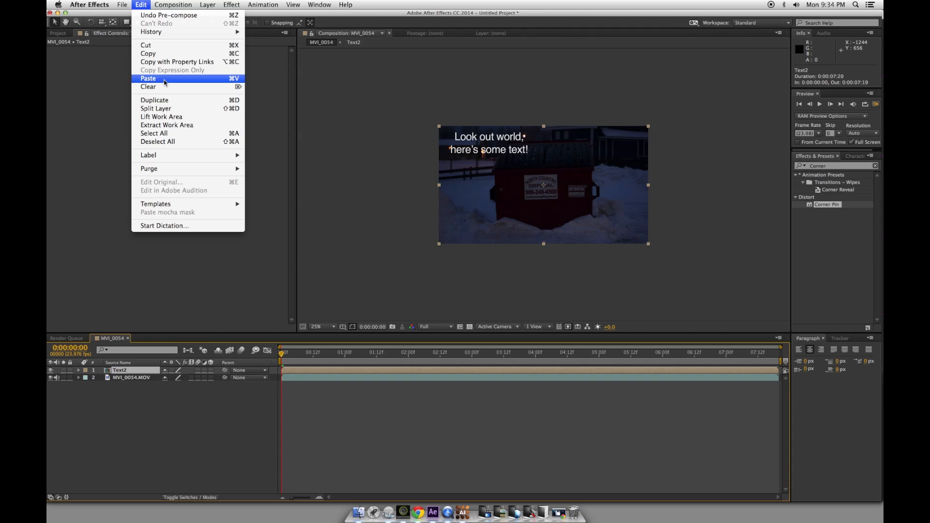
left_click(148, 79)
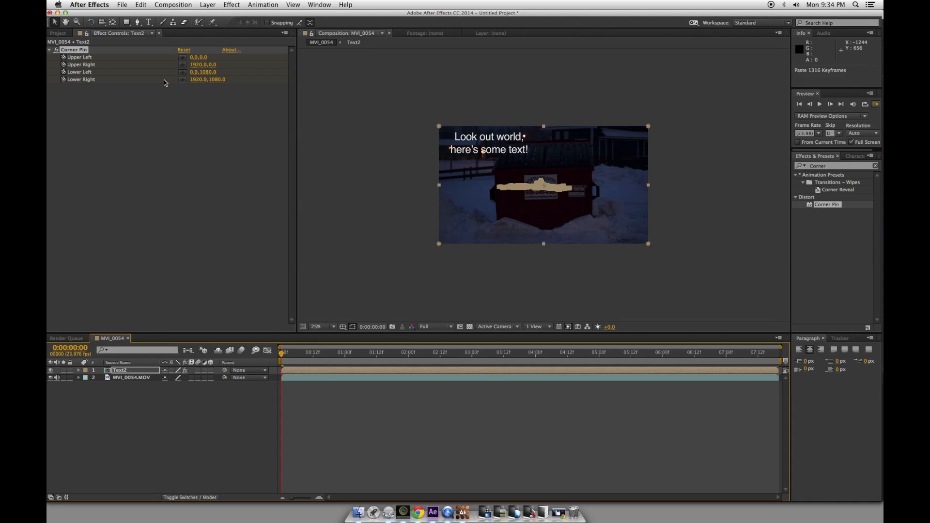
left_click(876, 105)
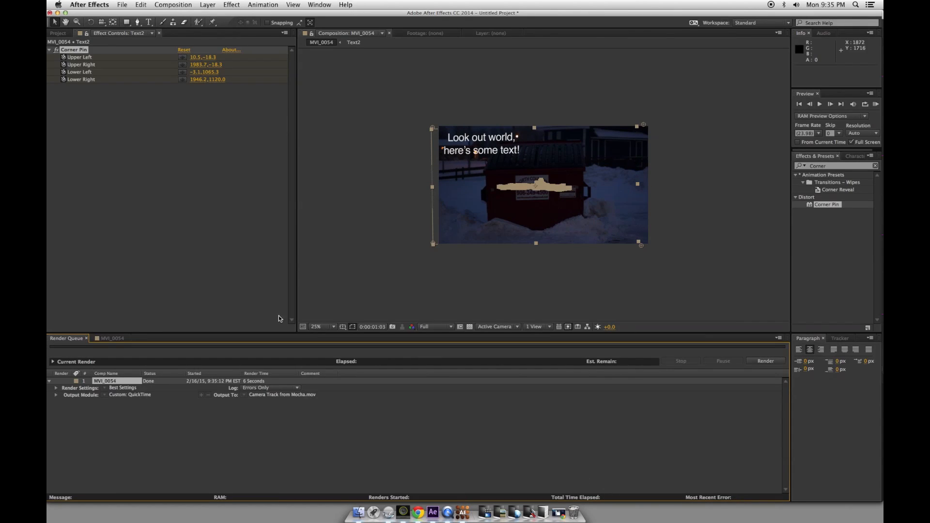
In MVI_0054, enable the composition's and Text2's motion blur, then return to the first frame
left_click(111, 338)
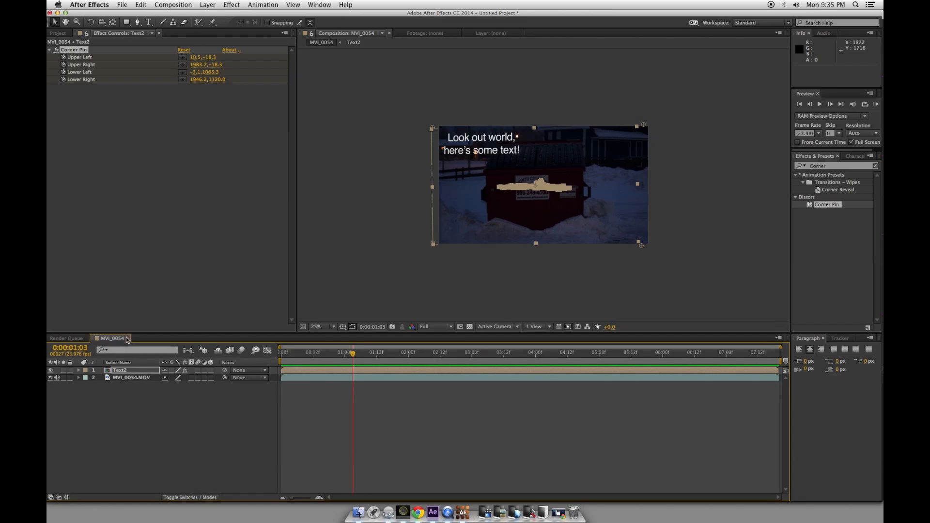
left_click(241, 351)
left_click(198, 371)
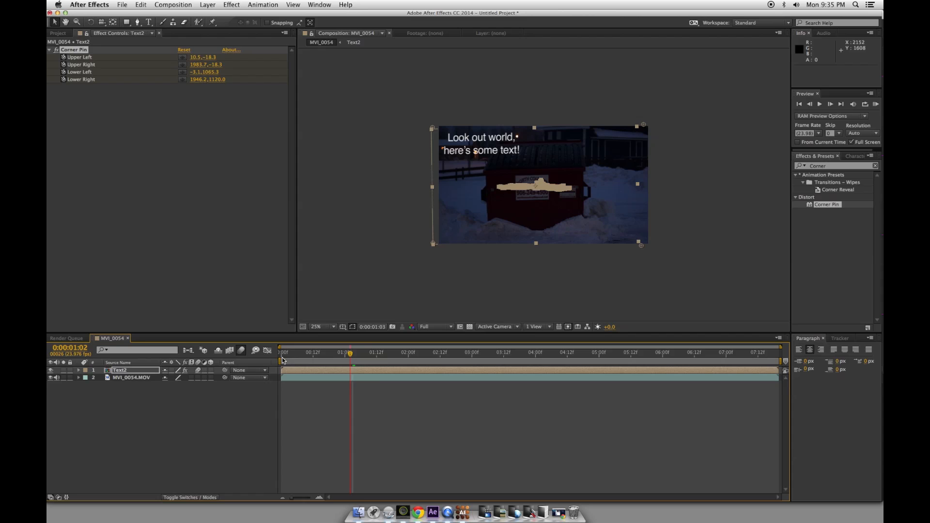
key("Home")
left_click(334, 327)
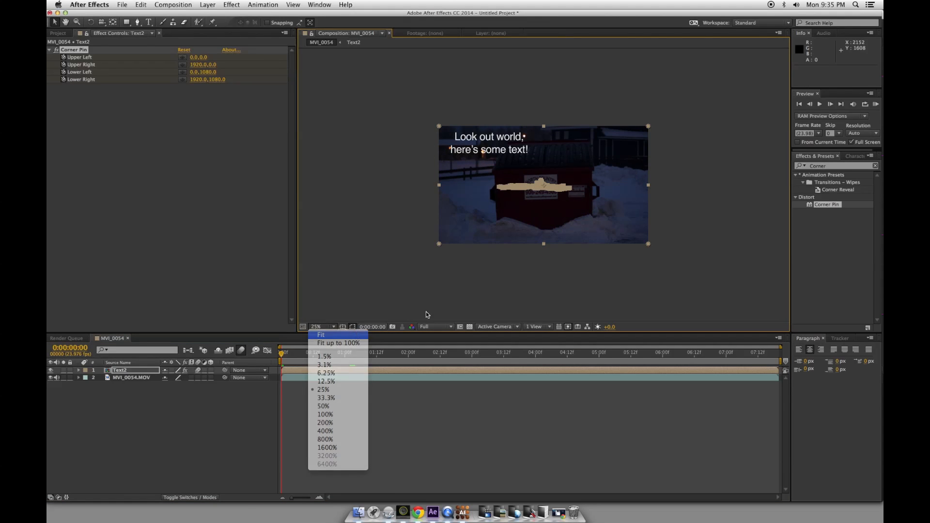
Fit MVI_0054 to the viewer and play a full-screen RAM preview of the corner-pinned text
left_click(320, 329)
left_click(875, 104)
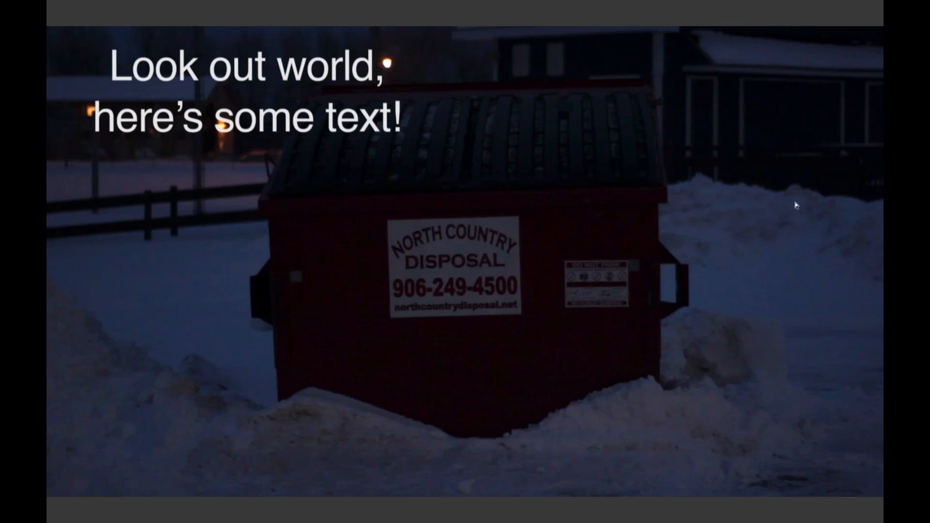